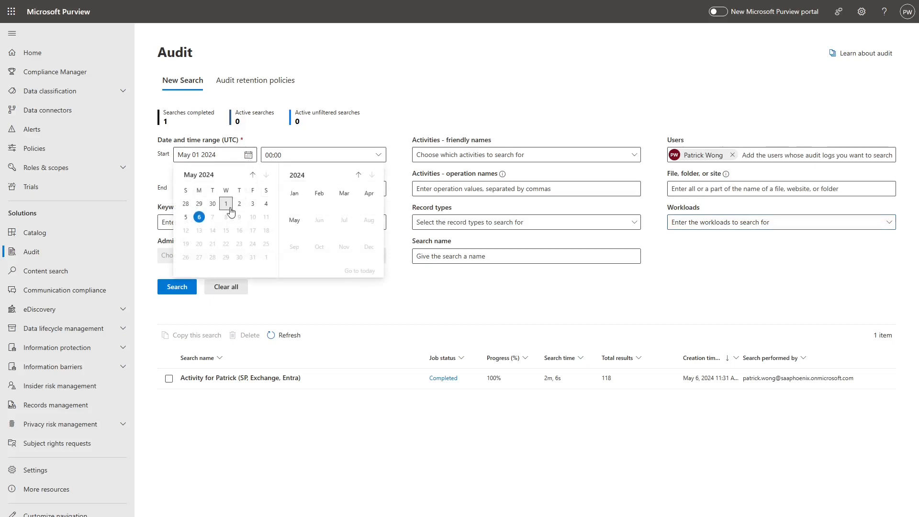
# Step: Dismiss the date pickers and open the completed audit search's 230 SharePoint results
pyautogui.click(226, 205)
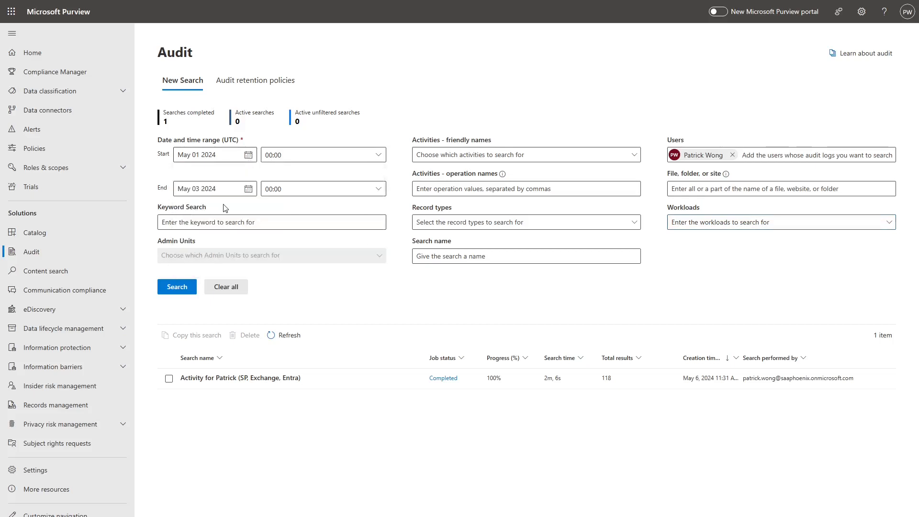
pyautogui.click(248, 189)
pyautogui.click(254, 237)
pyautogui.click(443, 378)
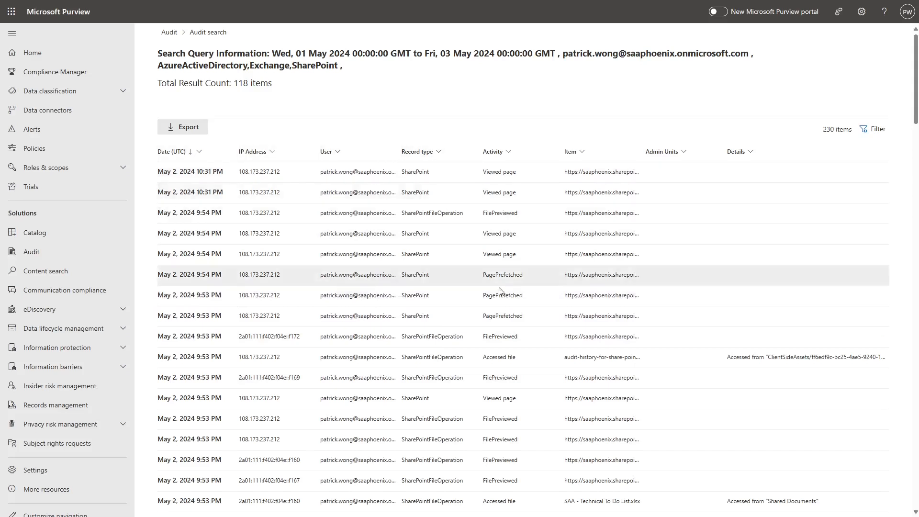
pyautogui.scroll(-15, 488, 276)
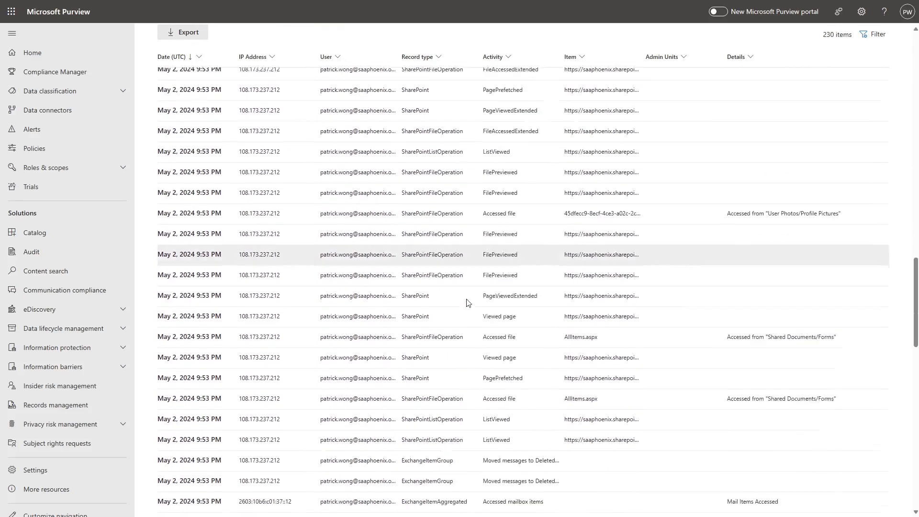
pyautogui.scroll(-12, 467, 303)
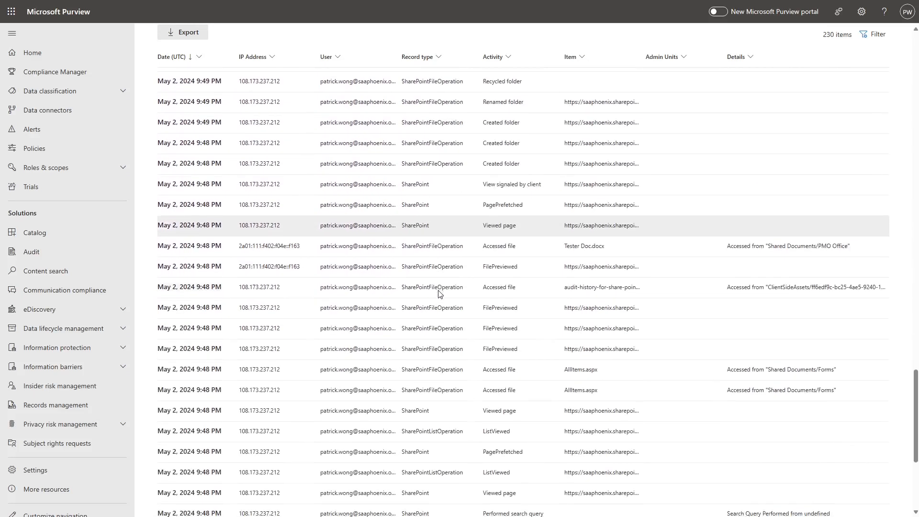
pyautogui.scroll(-5, 437, 294)
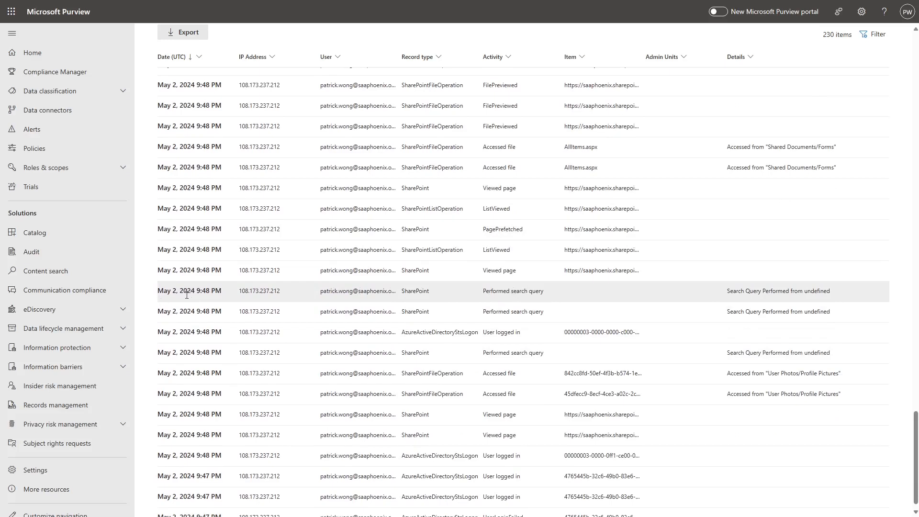
# Step: Open the May 2 Performed search query event's details and highlight its SearchQueryText value (*)
pyautogui.click(475, 299)
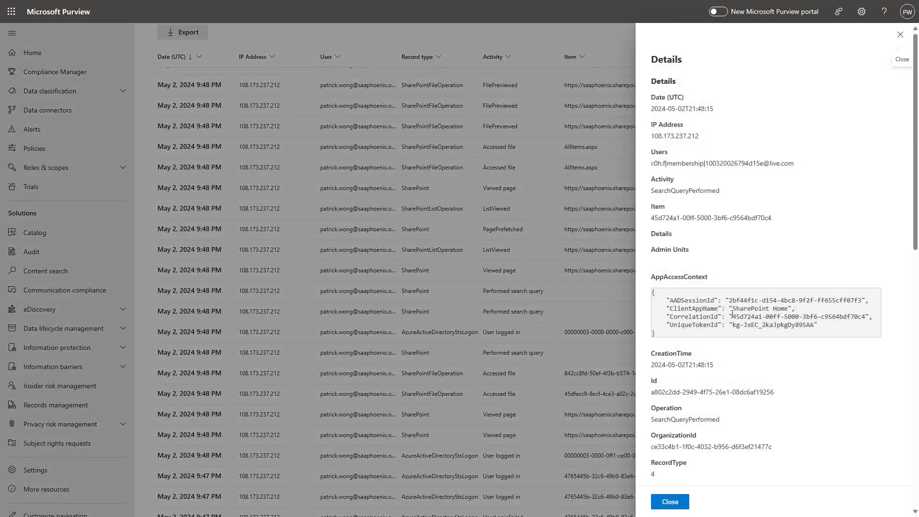
pyautogui.scroll(-7, 767, 290)
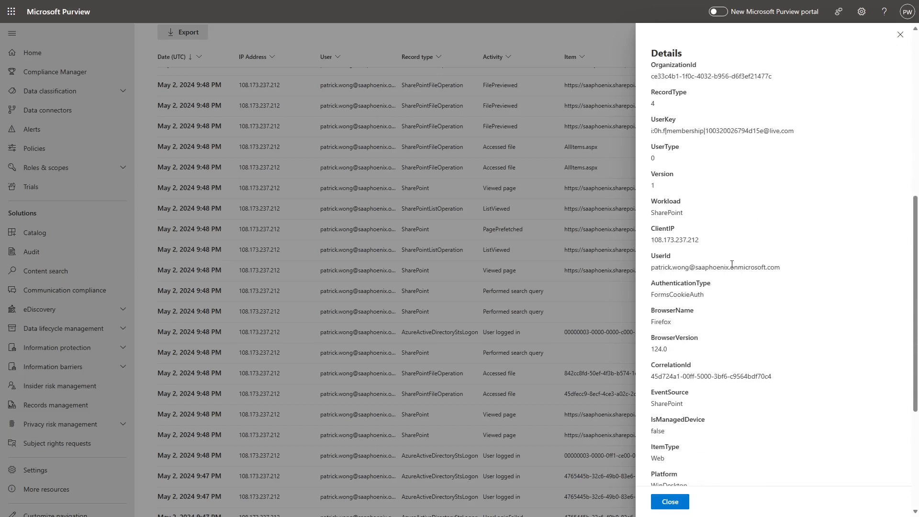
pyautogui.scroll(-4, 812, 349)
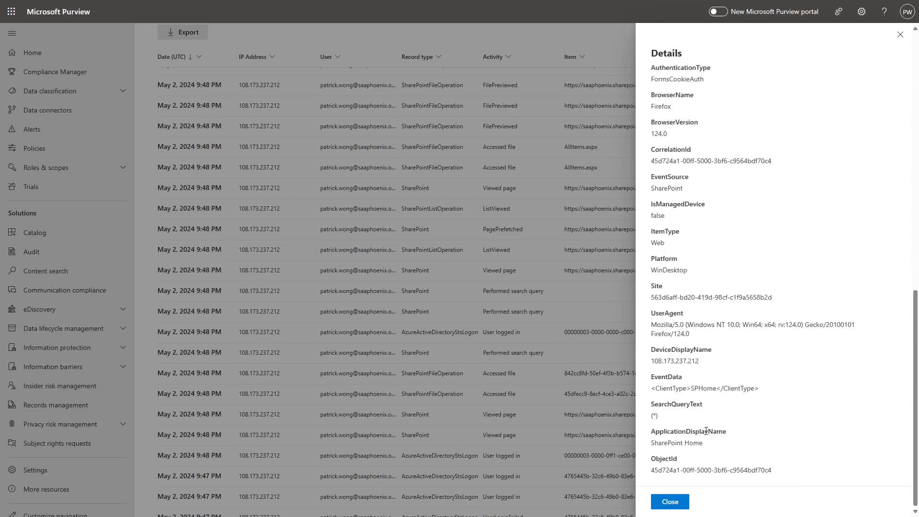
pyautogui.moveTo(651, 416); pyautogui.dragTo(663, 419)
pyautogui.click(655, 420)
# Step: Close the Purview details panel and set Insights Search dates to 05/01/2024–05/03/2024
pyautogui.click(668, 501)
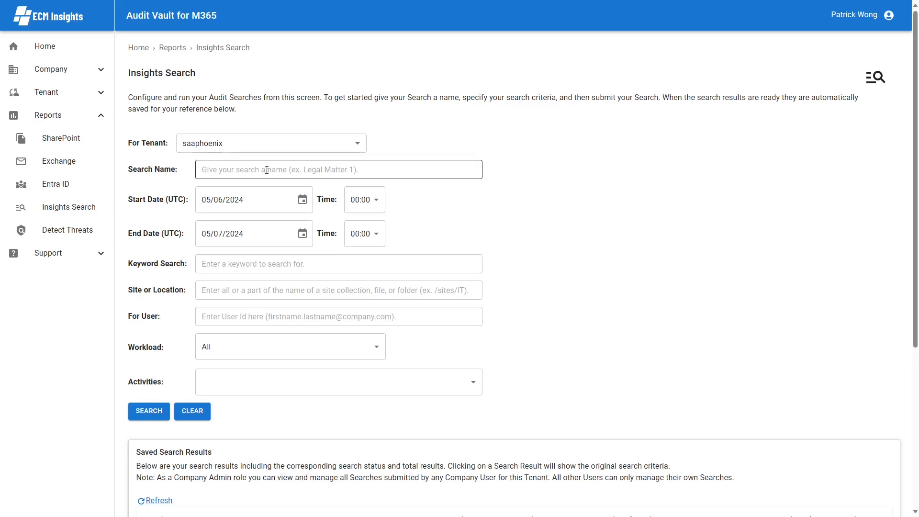
pyautogui.click(303, 199)
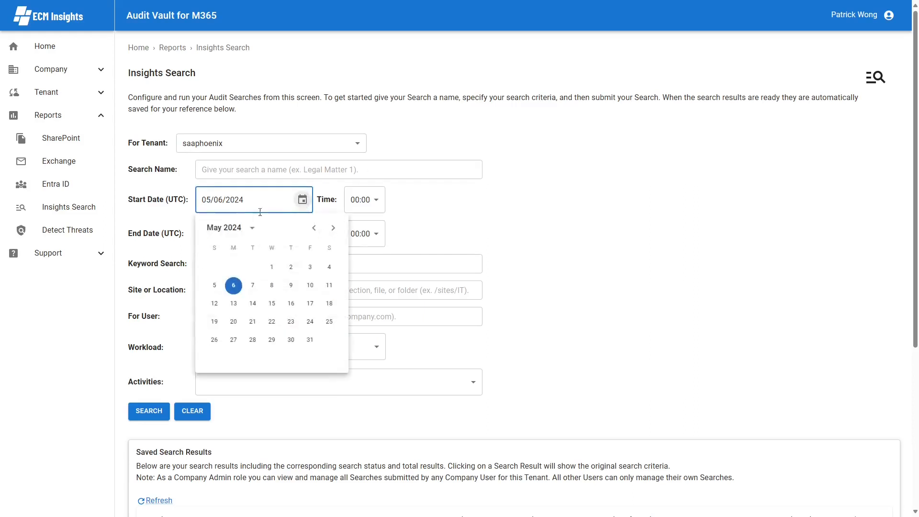
pyautogui.click(271, 266)
pyautogui.click(302, 233)
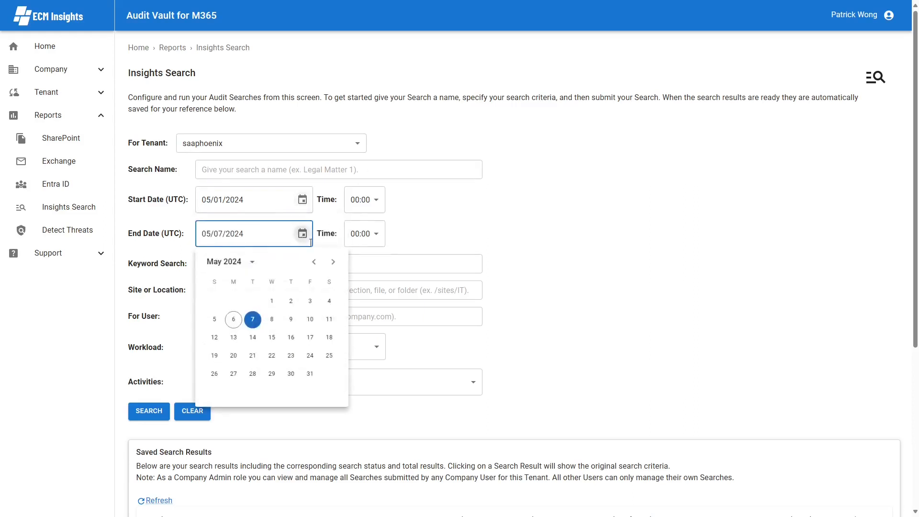
pyautogui.click(309, 300)
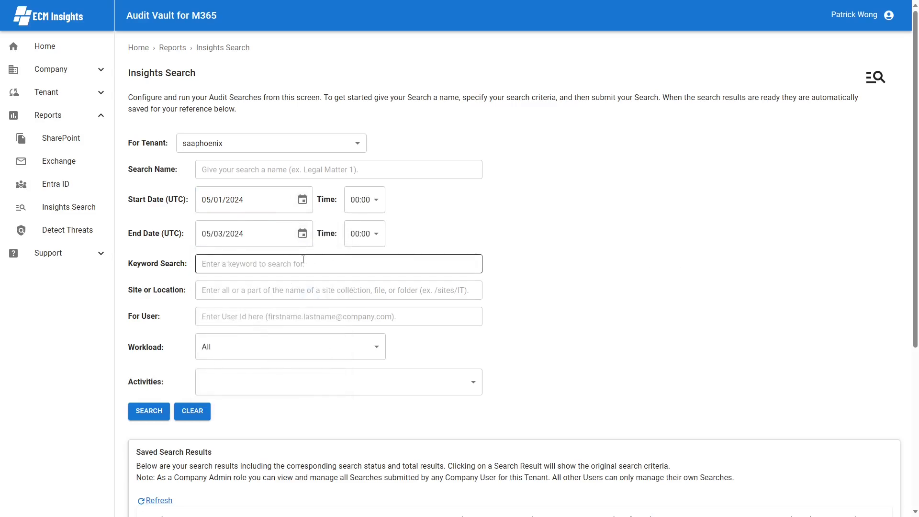
# Step: Enter the user's account name as the Insights Search user filter
pyautogui.click(252, 319)
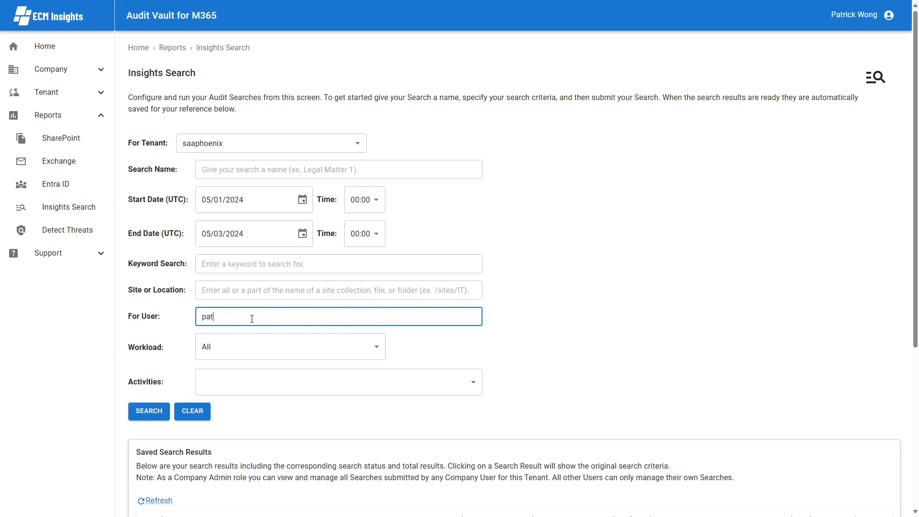
pyautogui.click(549, 303)
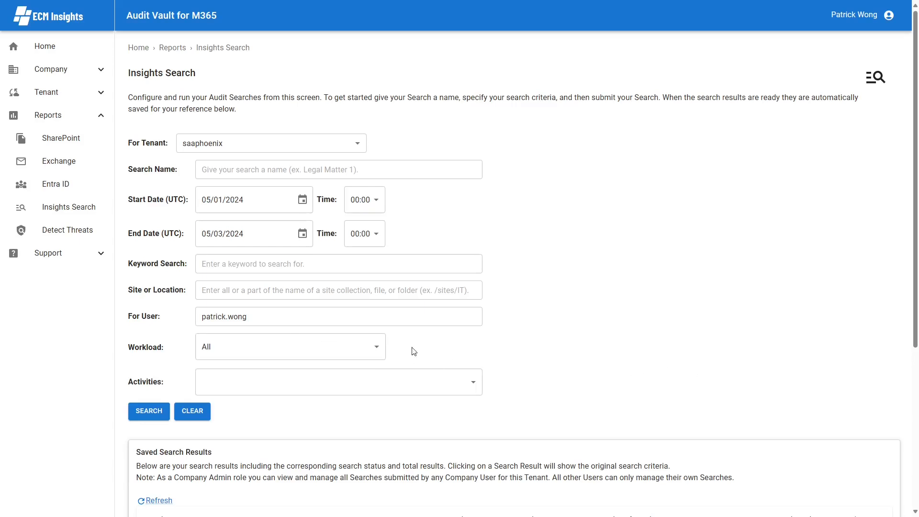
pyautogui.scroll(-1, 694, 349)
pyautogui.scroll(-3, 694, 349)
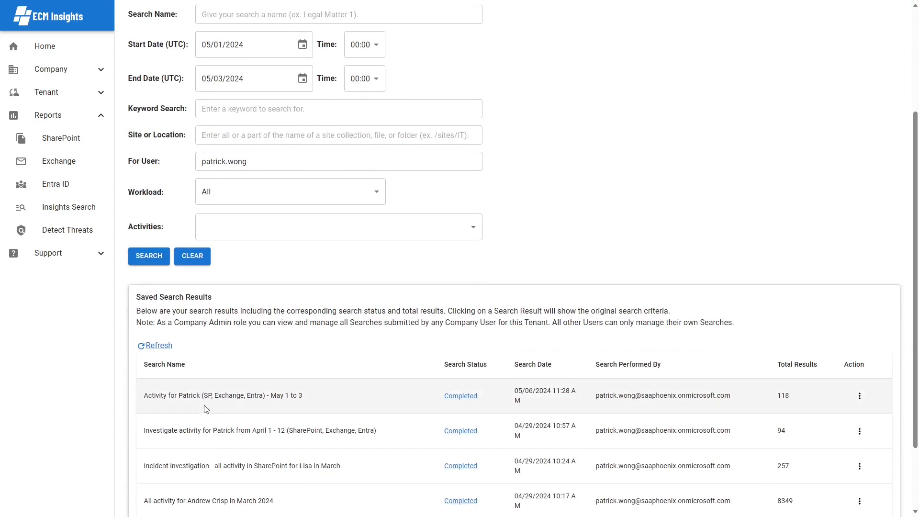
# Step: Open the May 1–3 search results and review the Exchange, Entra ID and SharePoint tabs
pyautogui.click(461, 399)
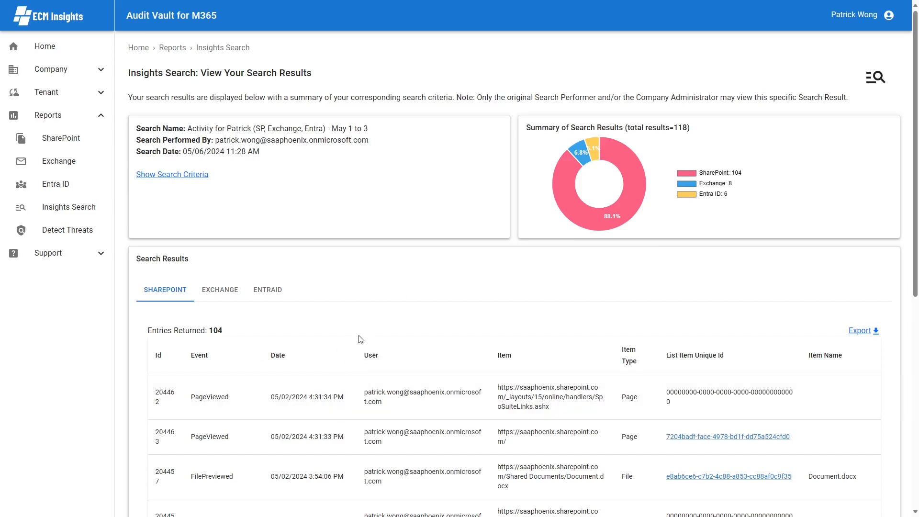
pyautogui.click(215, 298)
pyautogui.click(259, 296)
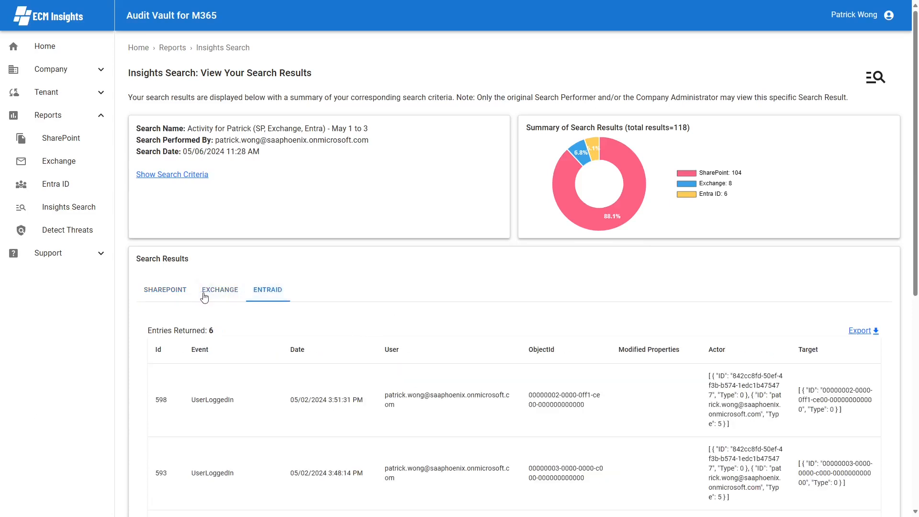
pyautogui.click(160, 297)
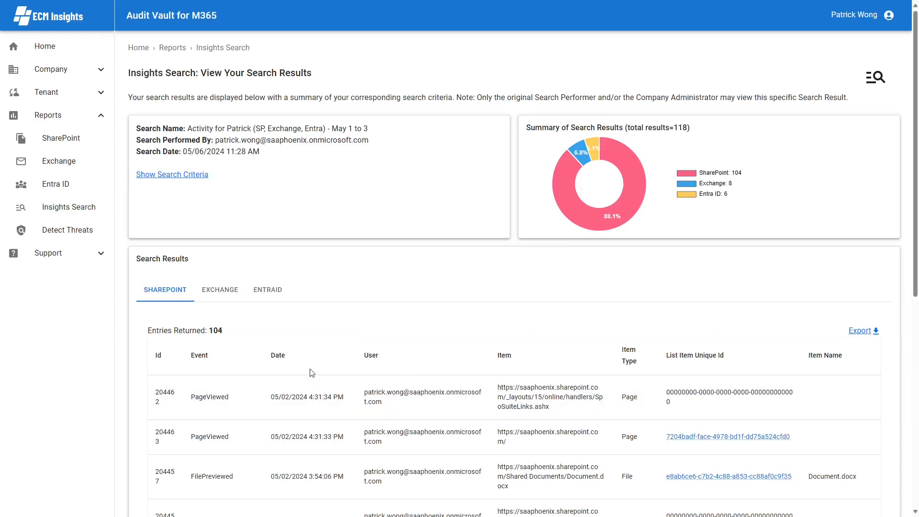
# Step: Sort the SharePoint entries by Event in reverse order and expand the first entry's audit details
pyautogui.click(219, 355)
pyautogui.click(216, 355)
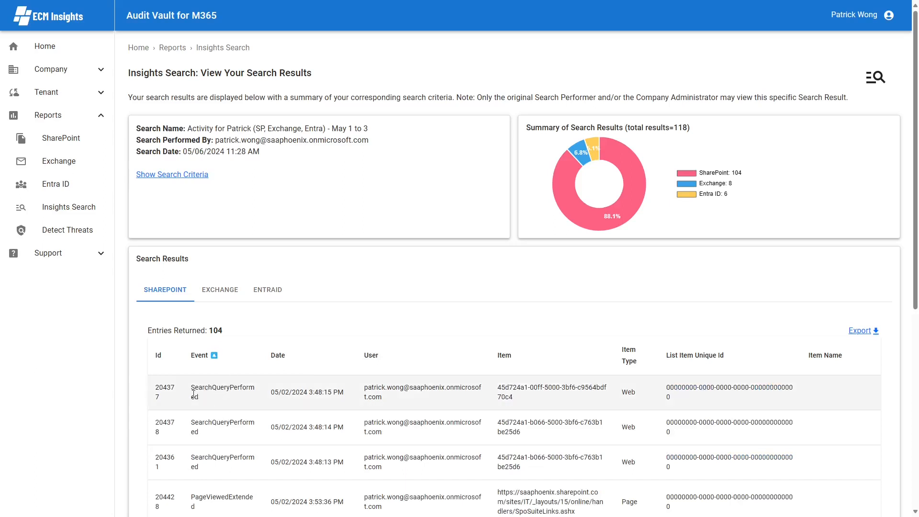
pyautogui.click(247, 395)
# Step: Highlight the application display name in the expanded SearchQueryPerformed audit details
pyautogui.scroll(-5, 287, 394)
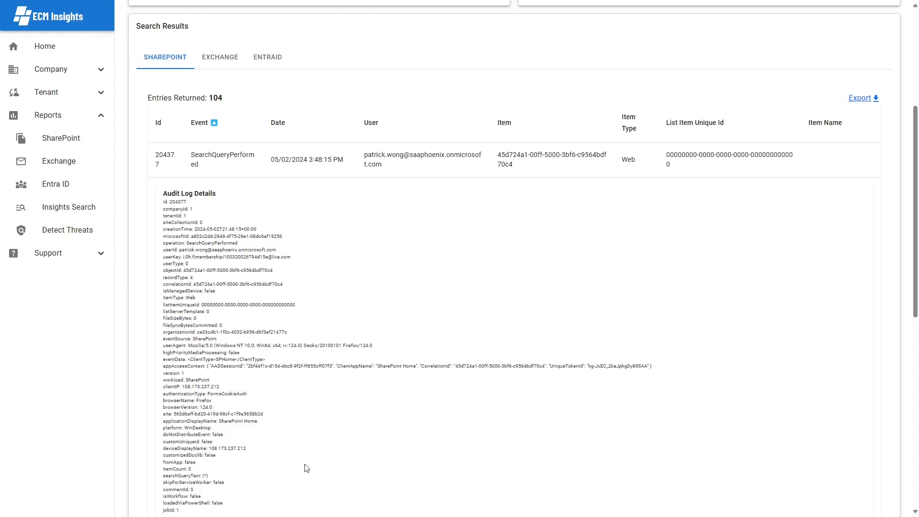
pyautogui.scroll(-2, 277, 459)
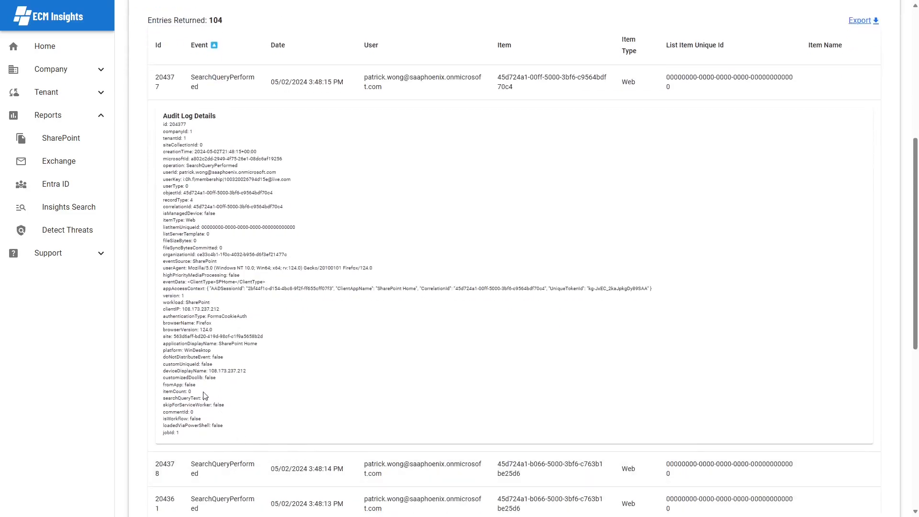
pyautogui.moveTo(212, 398); pyautogui.dragTo(162, 399)
pyautogui.moveTo(257, 343); pyautogui.dragTo(220, 348)
pyautogui.scroll(5, 433, 377)
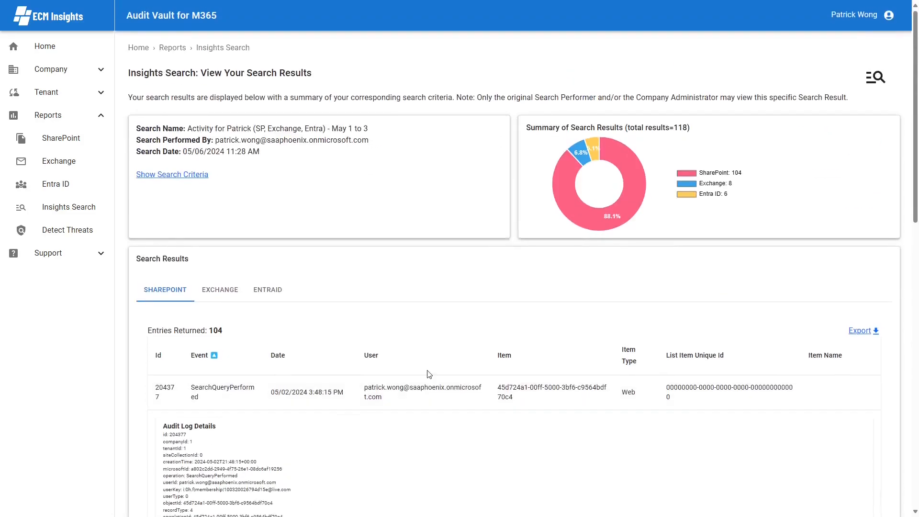
# Step: Show the 8 Exchange results and expand entry 560's MoveToDeletedItems audit log details
pyautogui.click(218, 293)
pyautogui.scroll(-3, 335, 320)
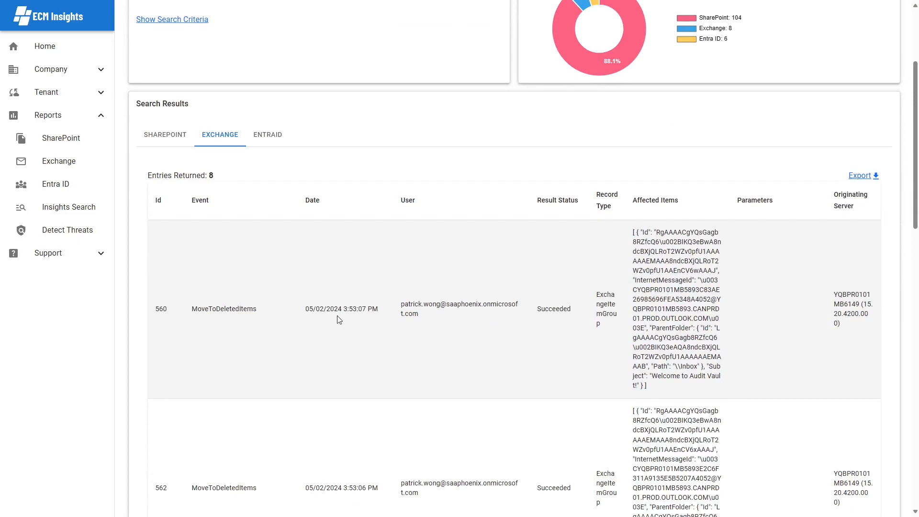
pyautogui.click(232, 350)
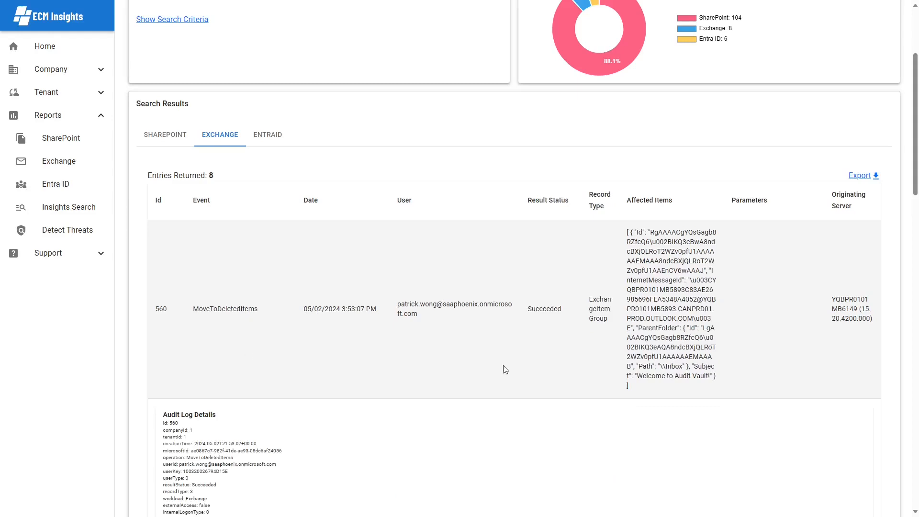
pyautogui.scroll(-3, 505, 369)
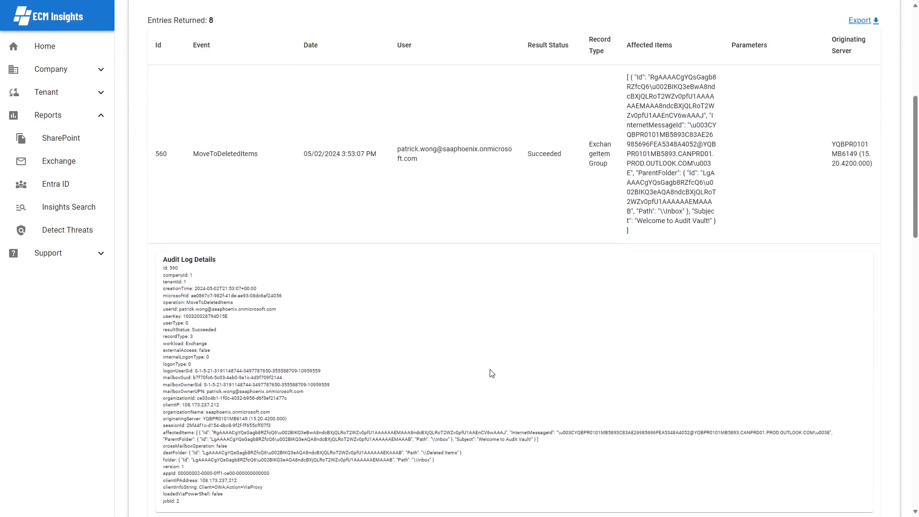
pyautogui.scroll(6, 491, 373)
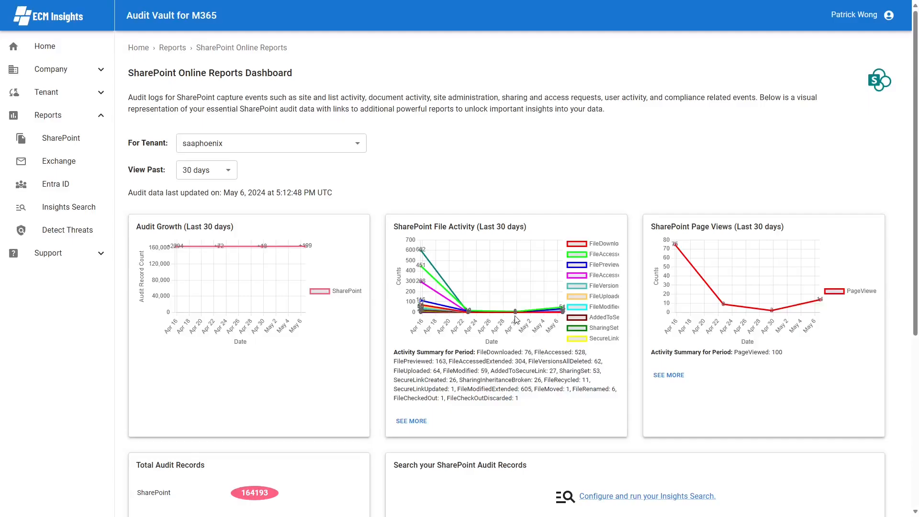
pyautogui.scroll(-3, 512, 318)
pyautogui.scroll(-2, 513, 318)
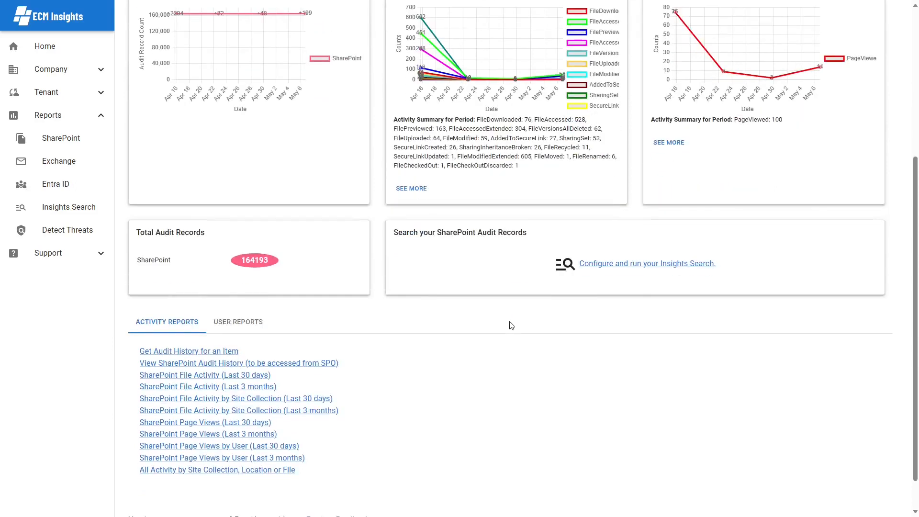
pyautogui.scroll(-1, 510, 327)
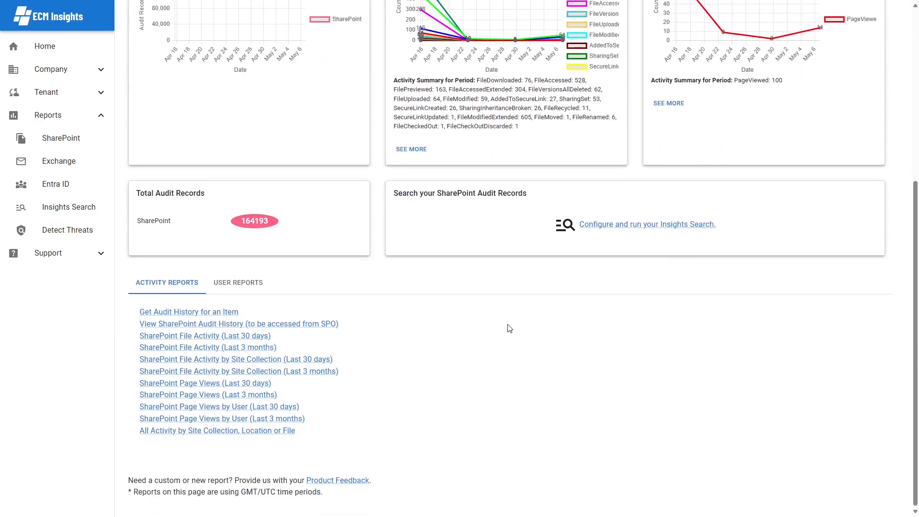
# Step: Run the All Activity by Site Collection, Location or File report for /sites/finance
pyautogui.click(232, 432)
pyautogui.write('/sites/finance')
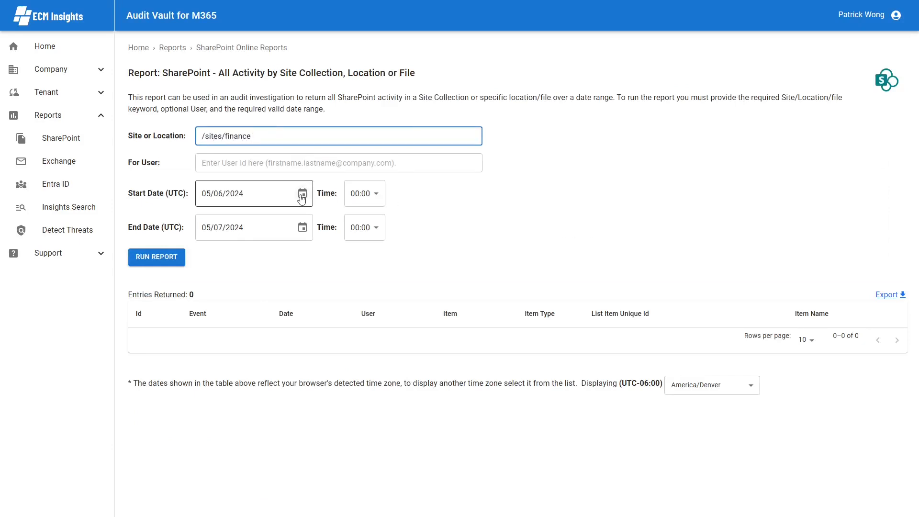
pyautogui.click(155, 262)
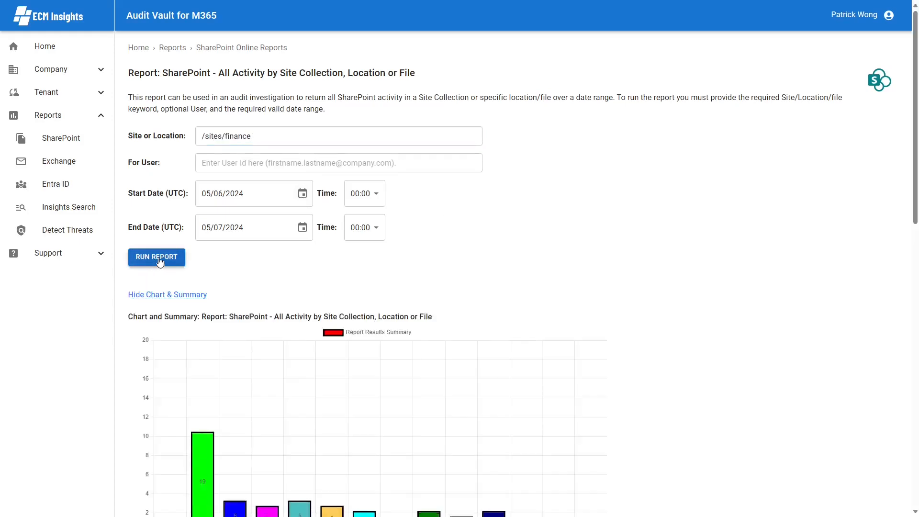
pyautogui.scroll(-3, 725, 221)
pyautogui.scroll(-2, 723, 224)
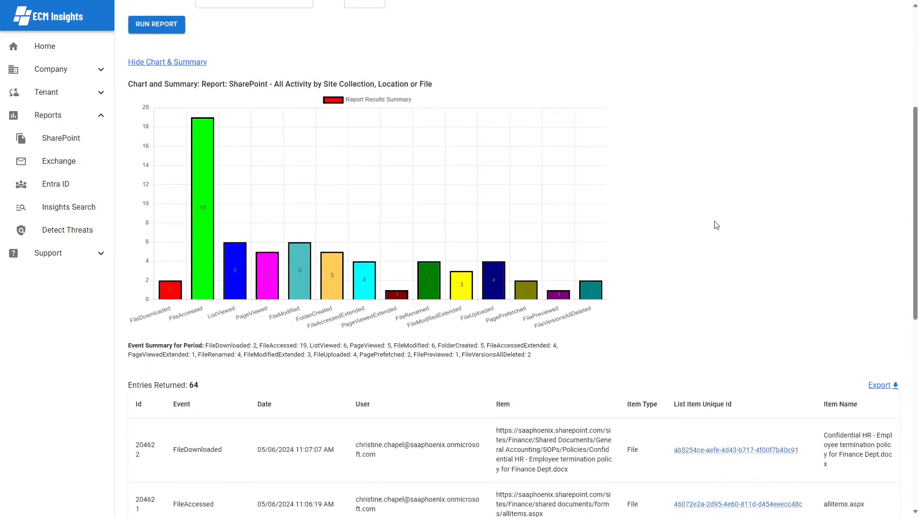
pyautogui.scroll(-3, 427, 266)
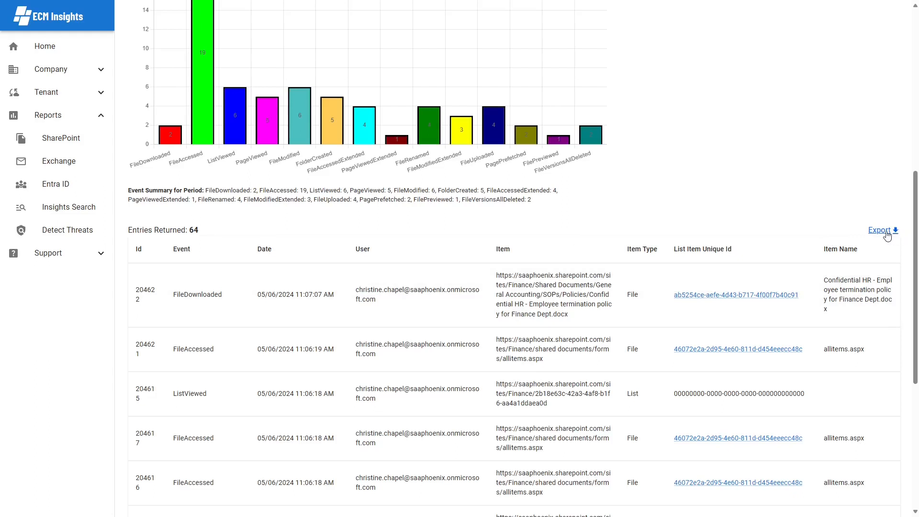
# Step: Expand the FileDownloaded entry's audit log details and review them
pyautogui.click(207, 309)
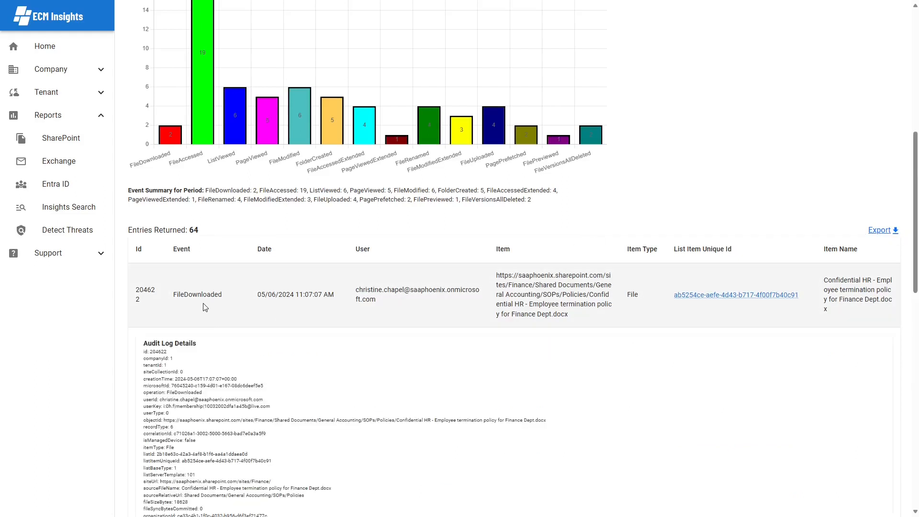
pyautogui.scroll(-2, 203, 304)
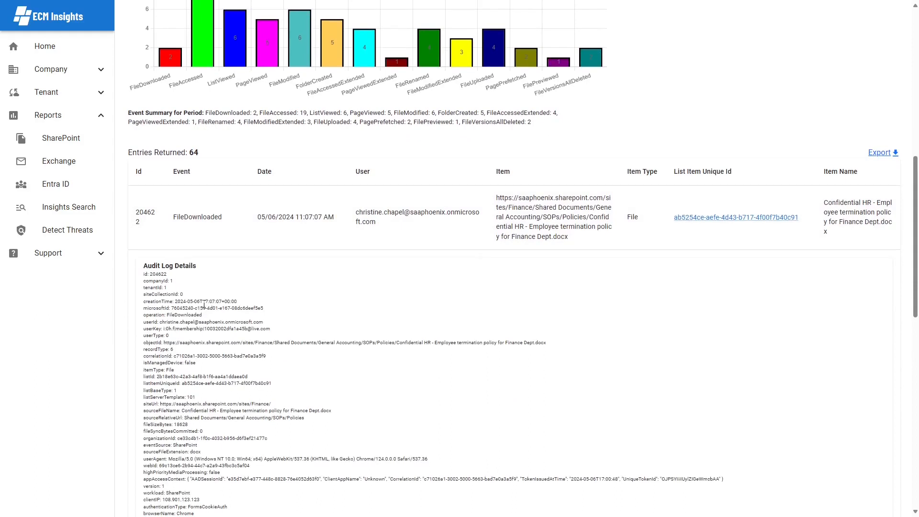
pyautogui.scroll(-3, 204, 304)
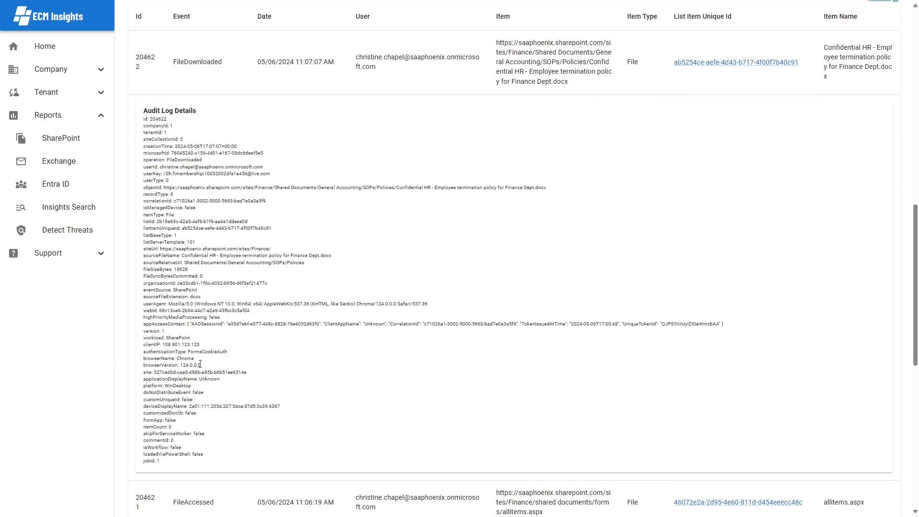
pyautogui.scroll(5, 378, 363)
pyautogui.scroll(3, 526, 407)
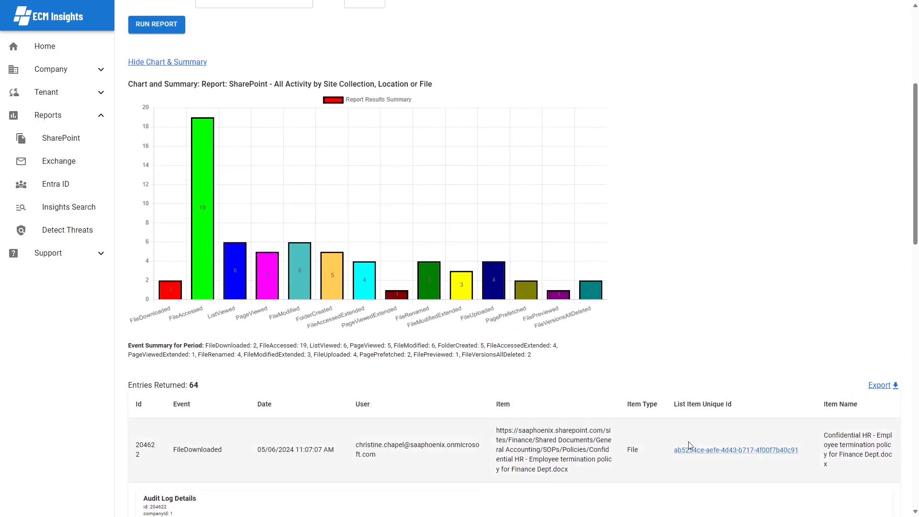
# Step: Open the Confidential HR termination policy file's item audit history and review its 7 entries
pyautogui.click(759, 453)
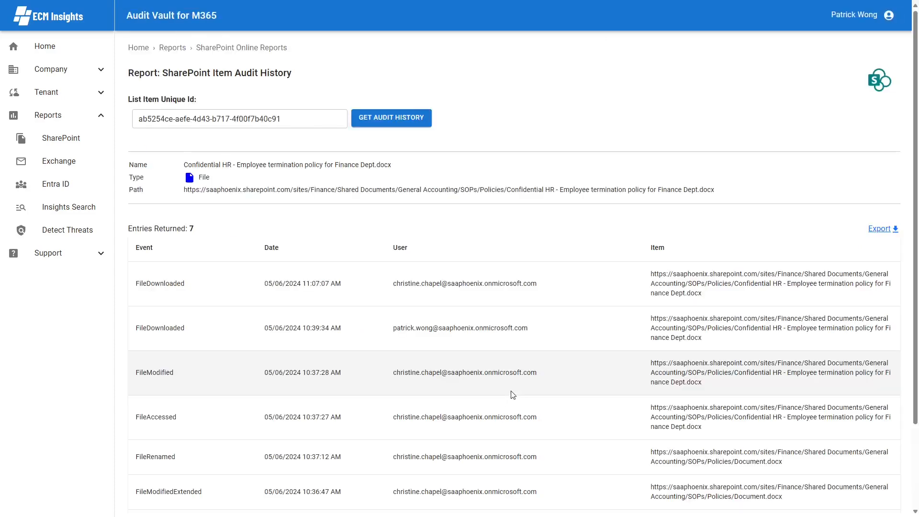
pyautogui.scroll(-3, 511, 395)
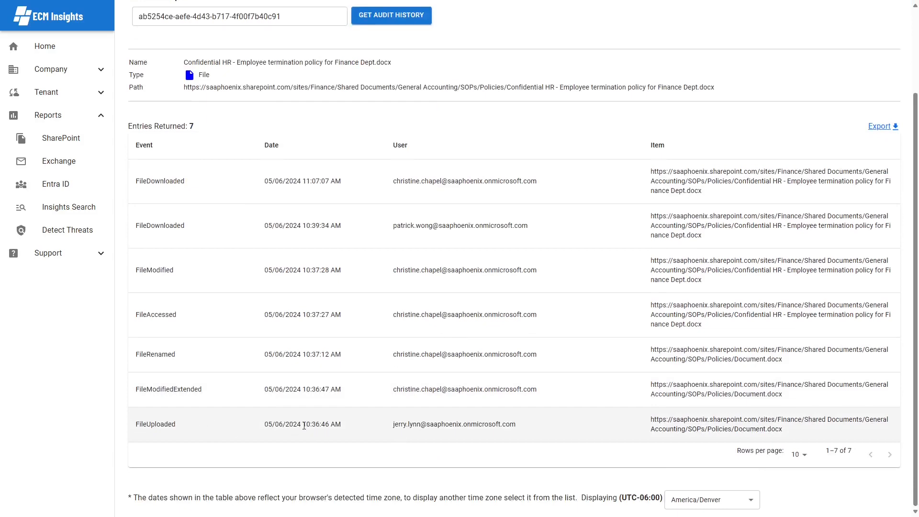
pyautogui.scroll(3, 337, 434)
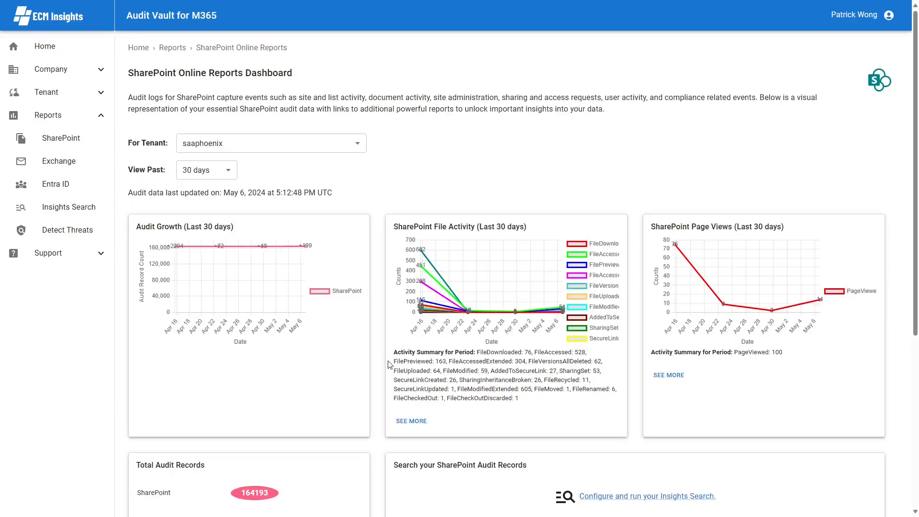
pyautogui.scroll(-5, 389, 365)
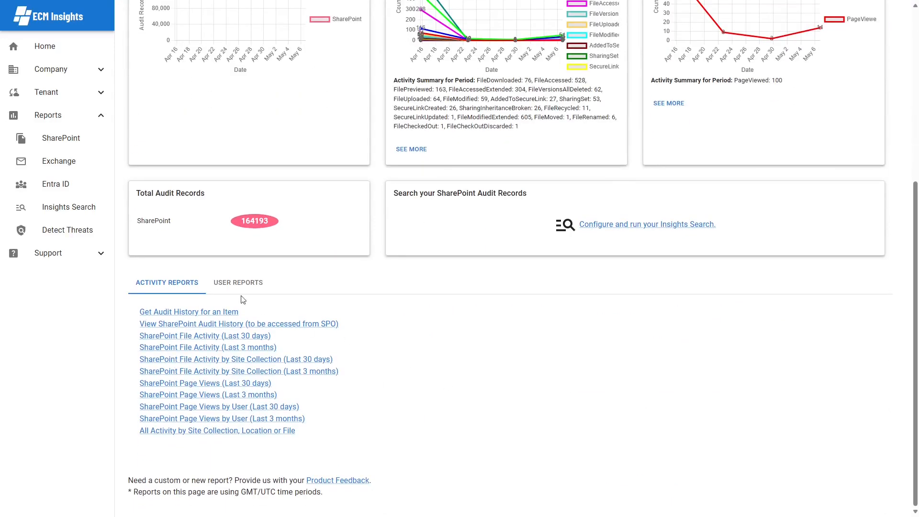
# Step: Run the All Activity by User report for the user's name over 05/06–05/07/2024
pyautogui.click(233, 284)
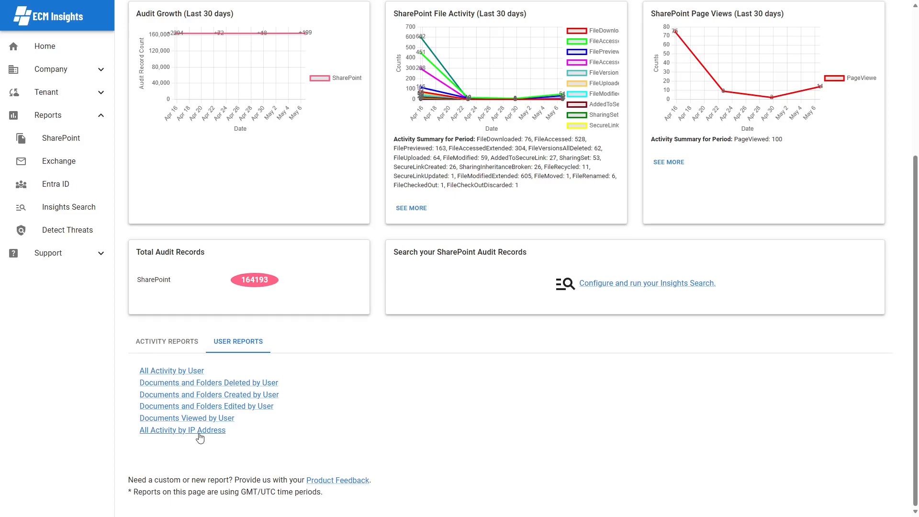
pyautogui.click(184, 371)
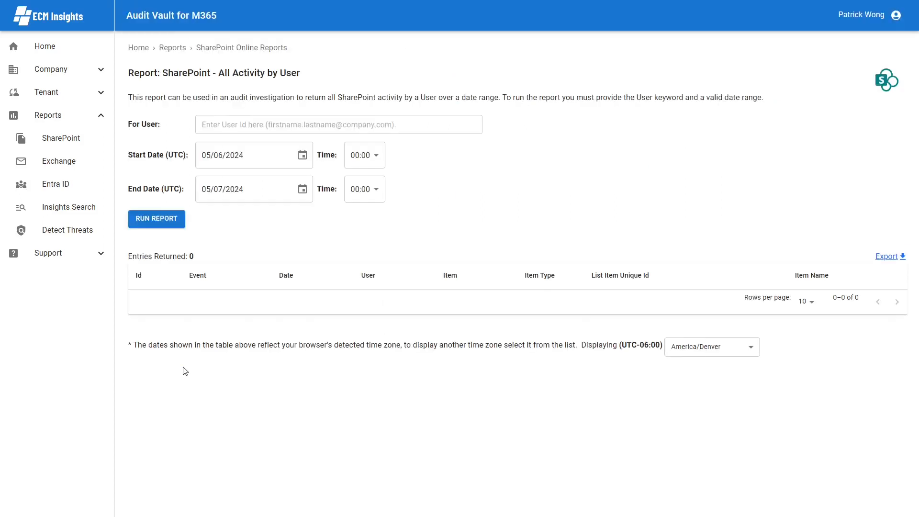
pyautogui.click(249, 124)
pyautogui.write('christine')
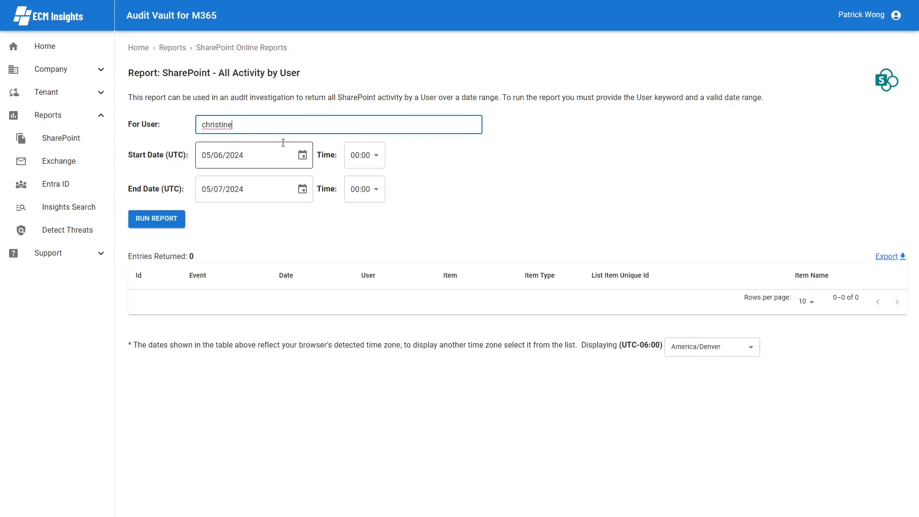
pyautogui.click(586, 222)
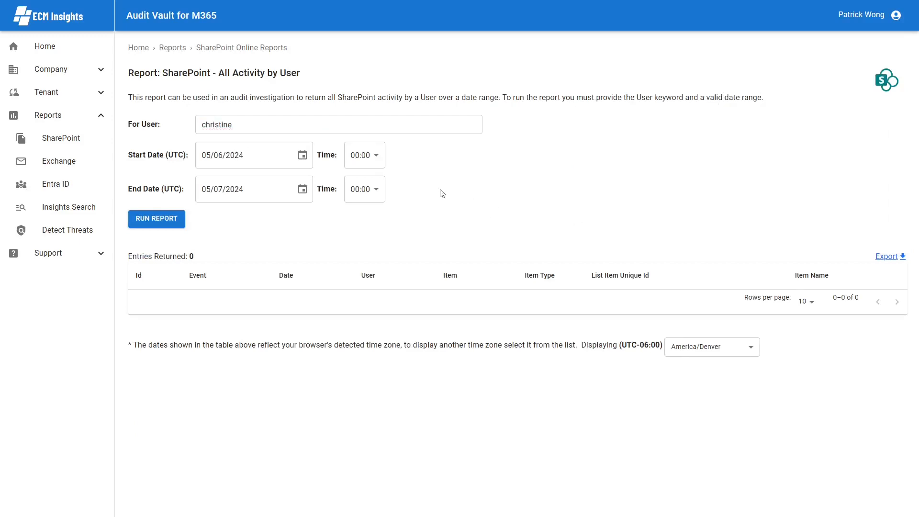
pyautogui.click(154, 218)
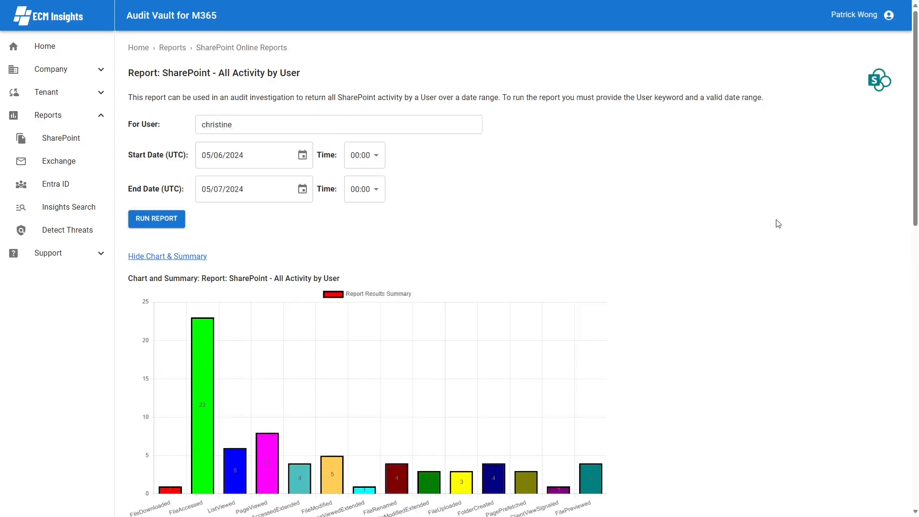
# Step: Review the event-count chart, summary and 70 result entries
pyautogui.scroll(-1, 775, 229)
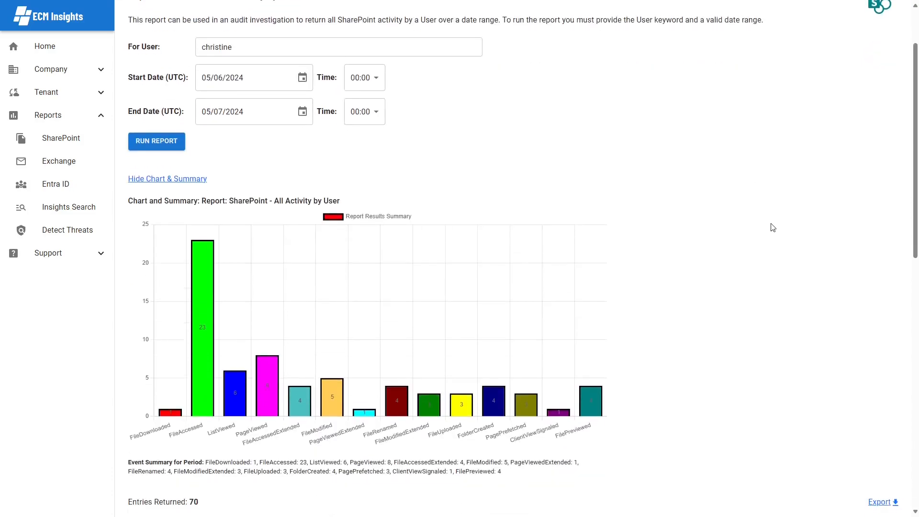
pyautogui.scroll(-2, 777, 226)
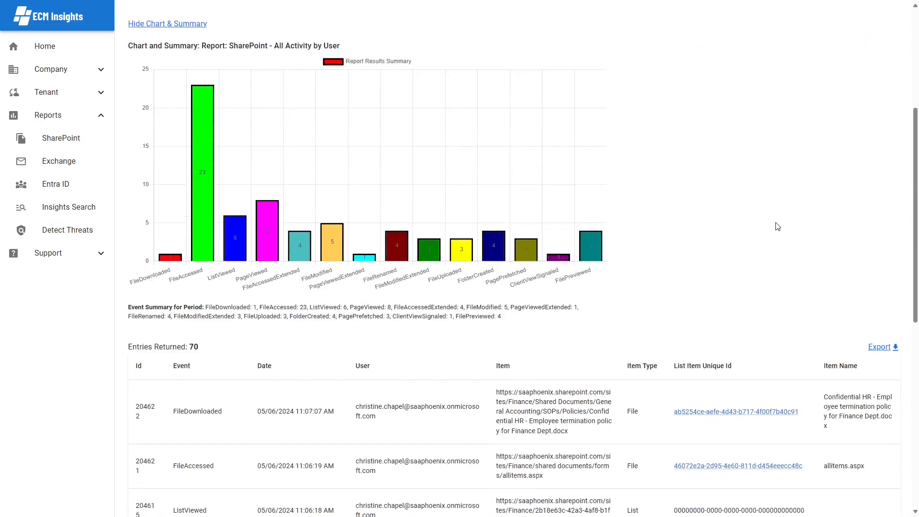
pyautogui.scroll(1, 777, 227)
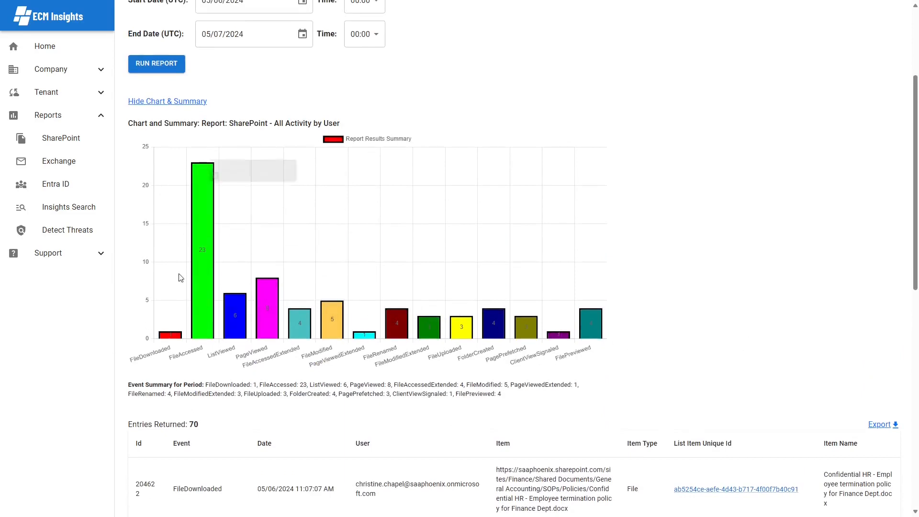
pyautogui.moveTo(212, 259)
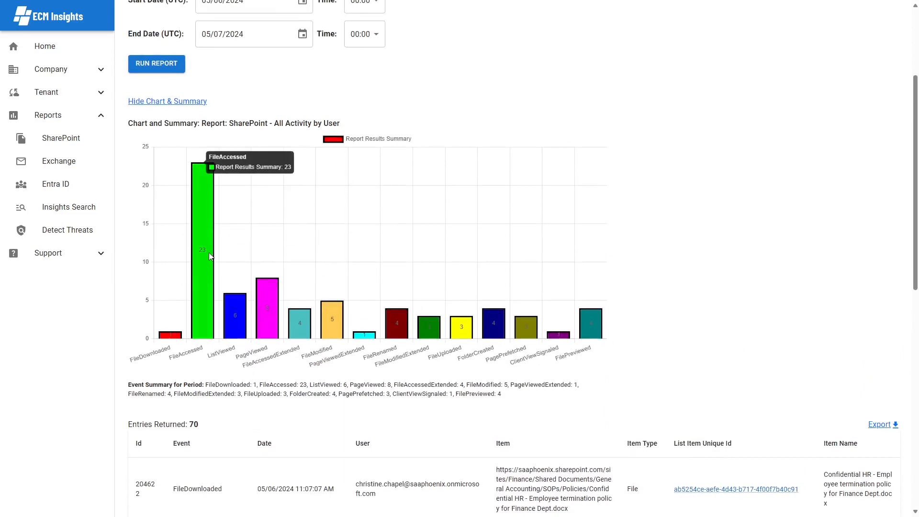
pyautogui.scroll(-2, 821, 307)
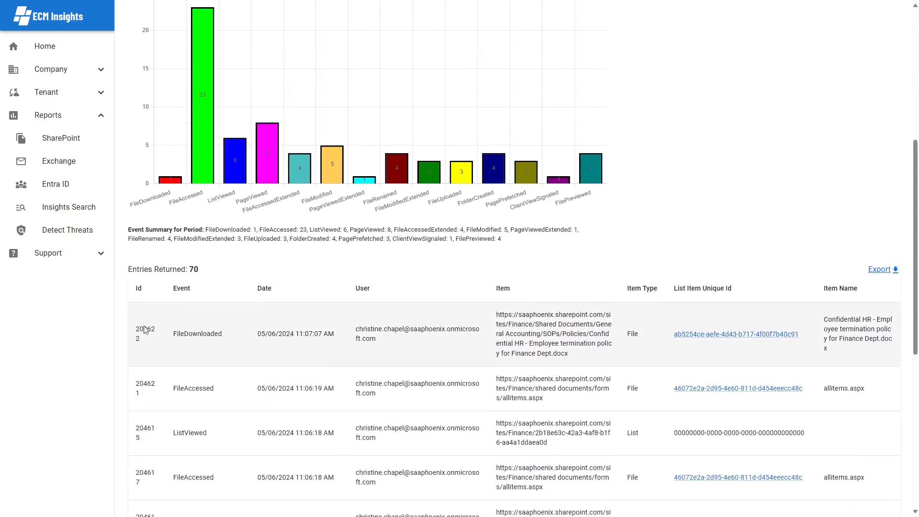
# Step: Try sorting by Date, User and Event, ending with Date descending (newest first)
pyautogui.click(288, 292)
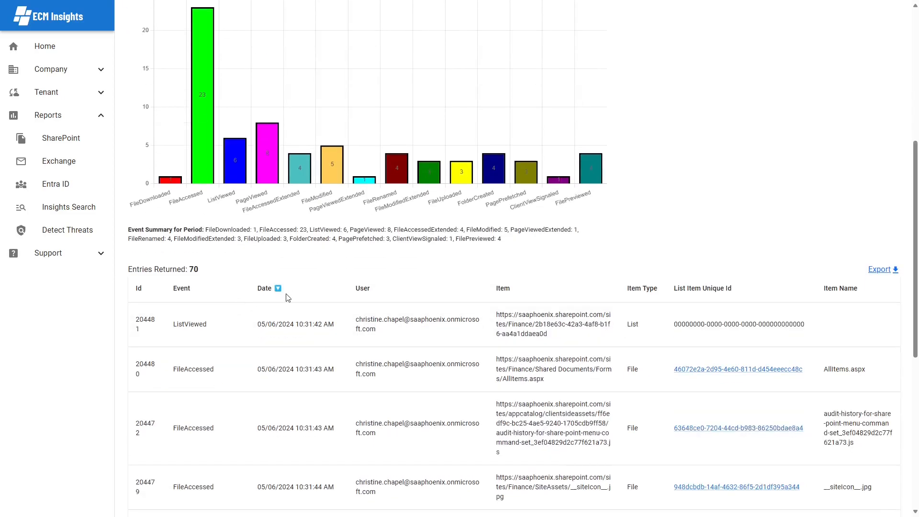
pyautogui.click(411, 290)
pyautogui.click(207, 292)
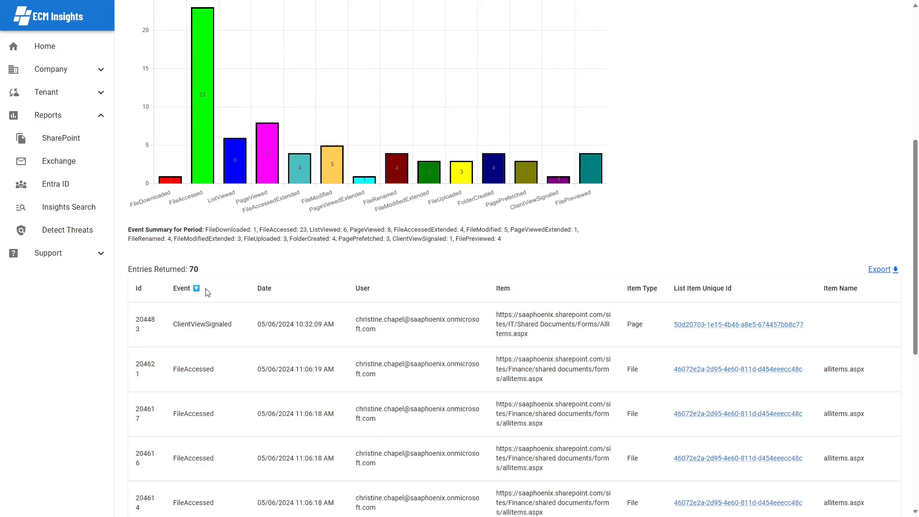
pyautogui.click(207, 292)
pyautogui.click(289, 293)
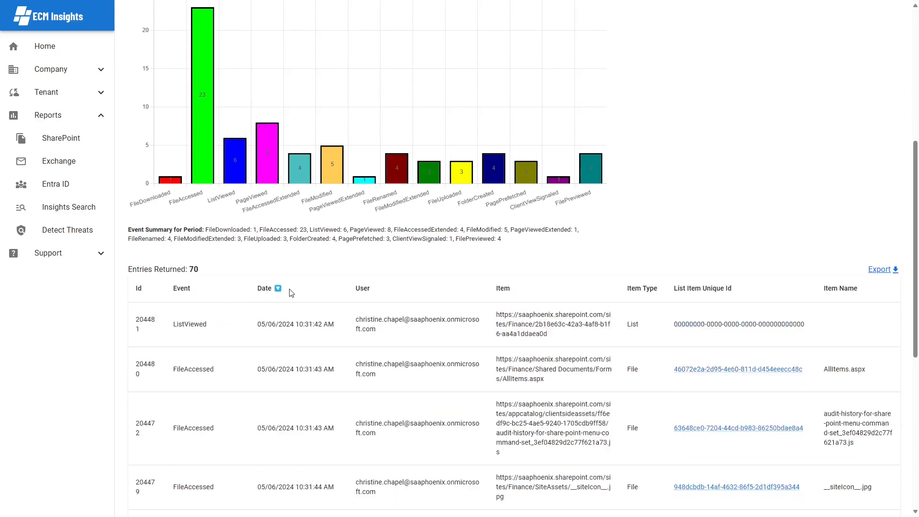
pyautogui.click(290, 293)
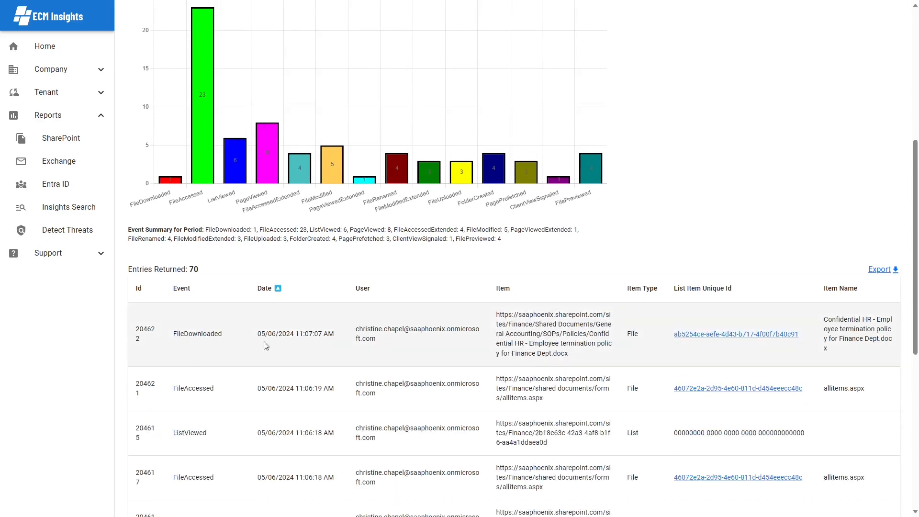
# Step: Expand the FileDownloaded entry's full audit log details
pyautogui.click(195, 345)
pyautogui.scroll(-3, 361, 378)
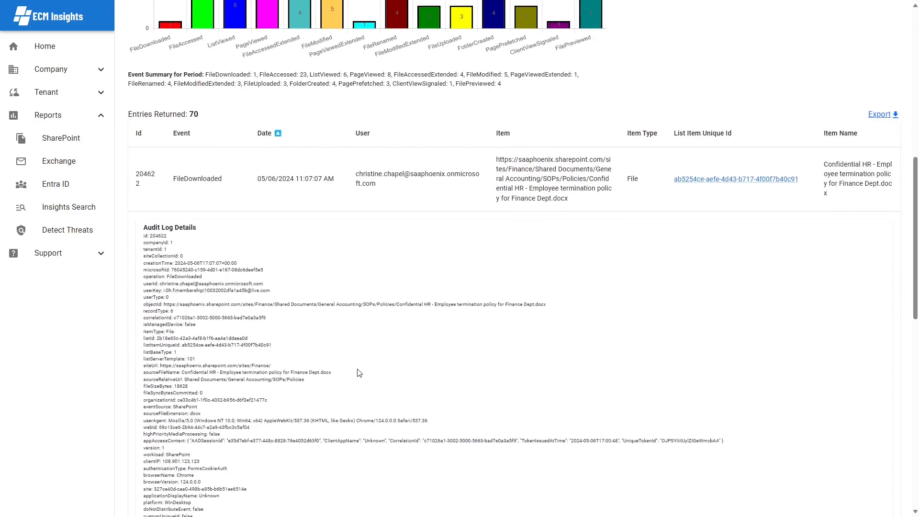
pyautogui.scroll(10, 359, 372)
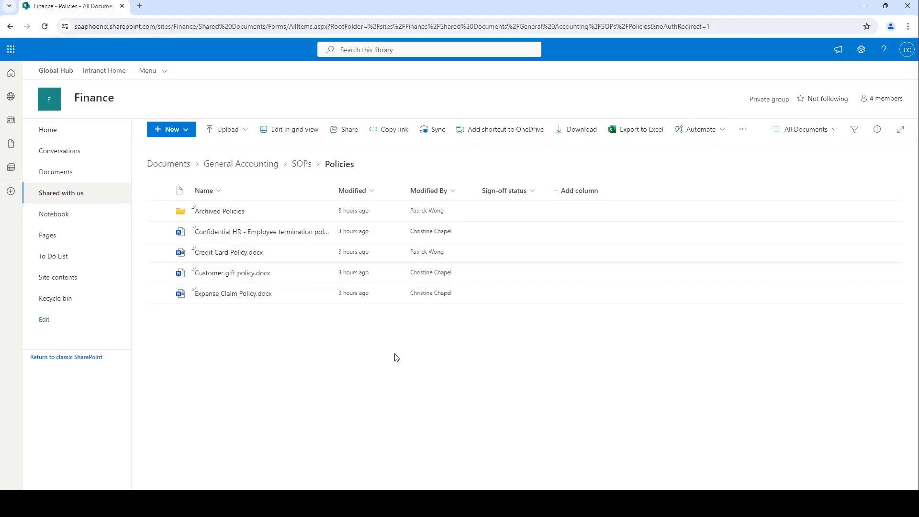
# Step: Open the action menu for Credit Card Policy.docx in the Policies library
pyautogui.moveTo(319, 257)
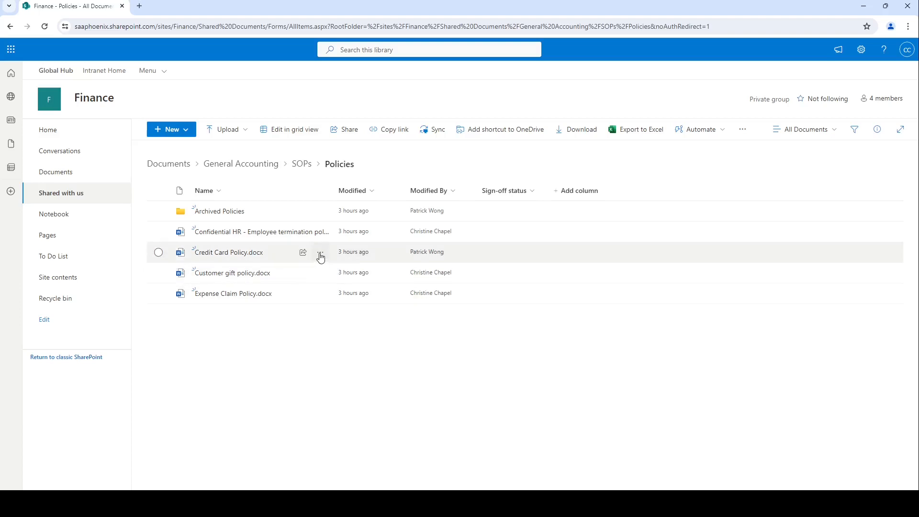
pyautogui.click(320, 258)
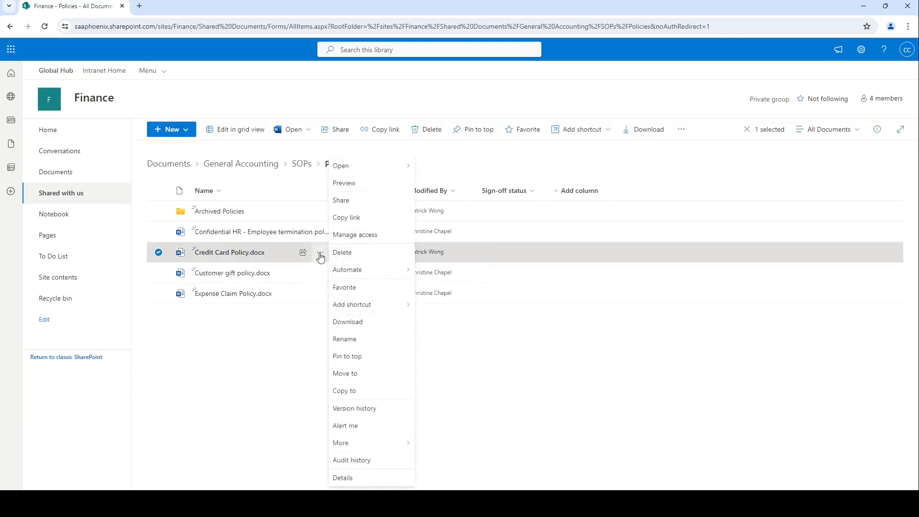
# Step: Open Audit history for Credit Card Policy.docx and review its 8 events, from upload and rename to modifications
pyautogui.click(360, 463)
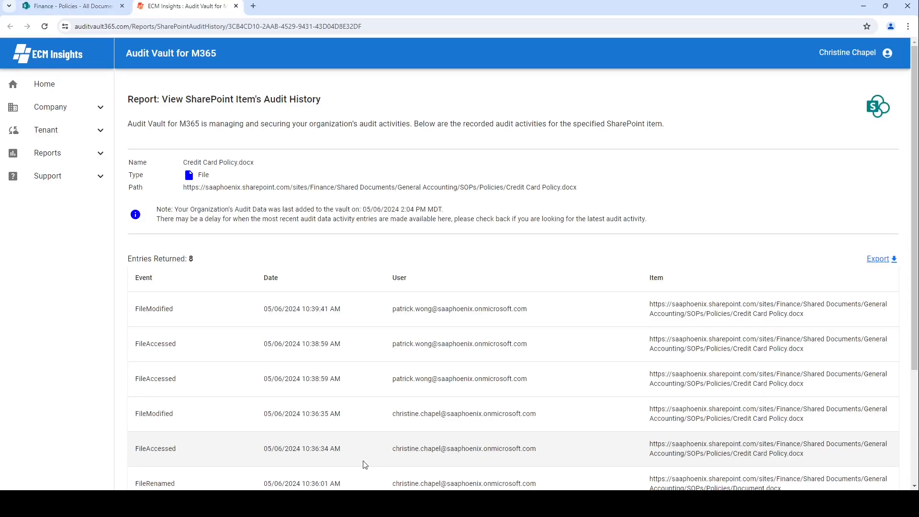
pyautogui.scroll(-2, 607, 245)
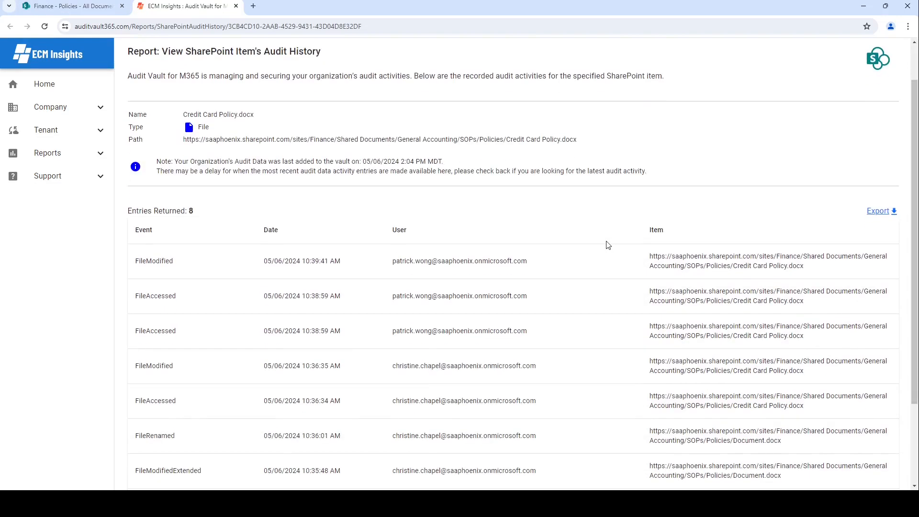
pyautogui.scroll(-2, 605, 246)
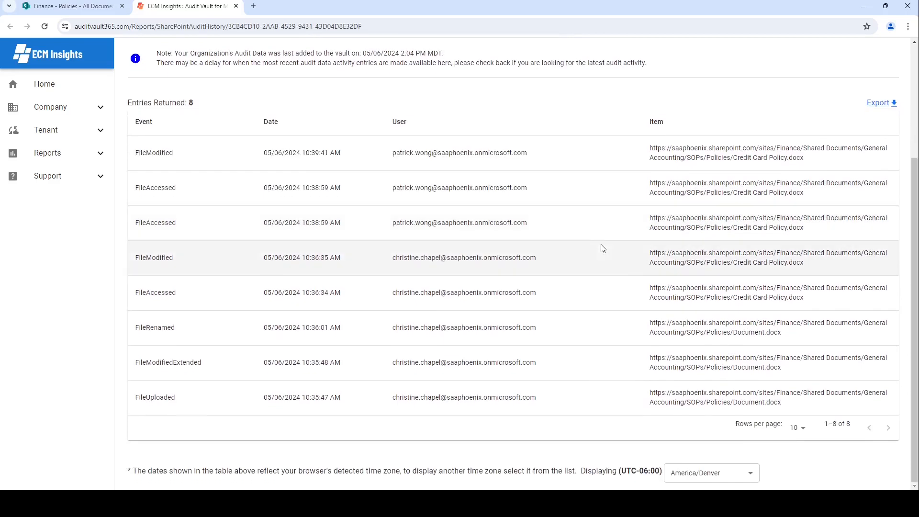
pyautogui.scroll(3, 602, 249)
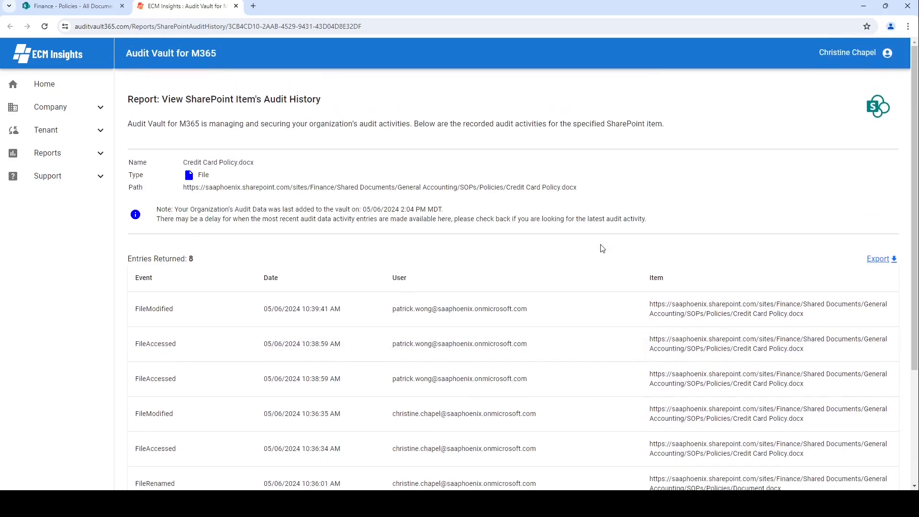
pyautogui.scroll(-3, 597, 246)
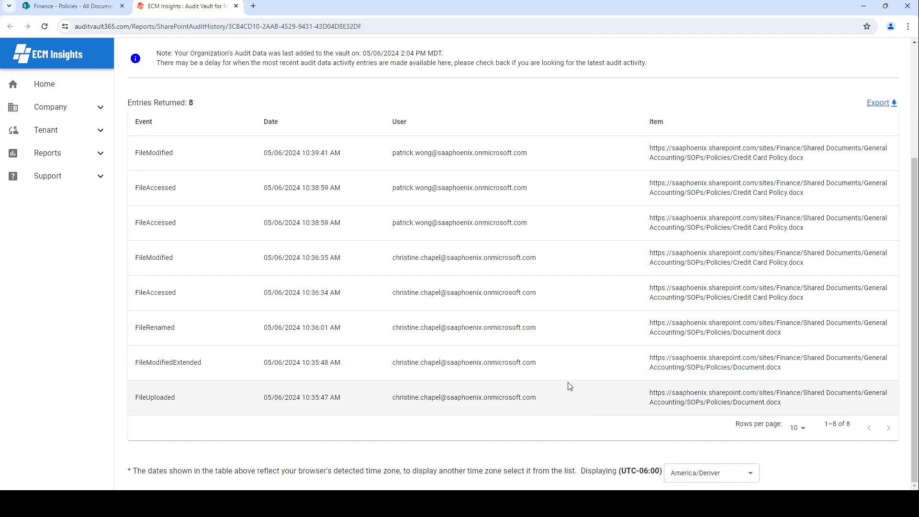
pyautogui.scroll(2, 567, 382)
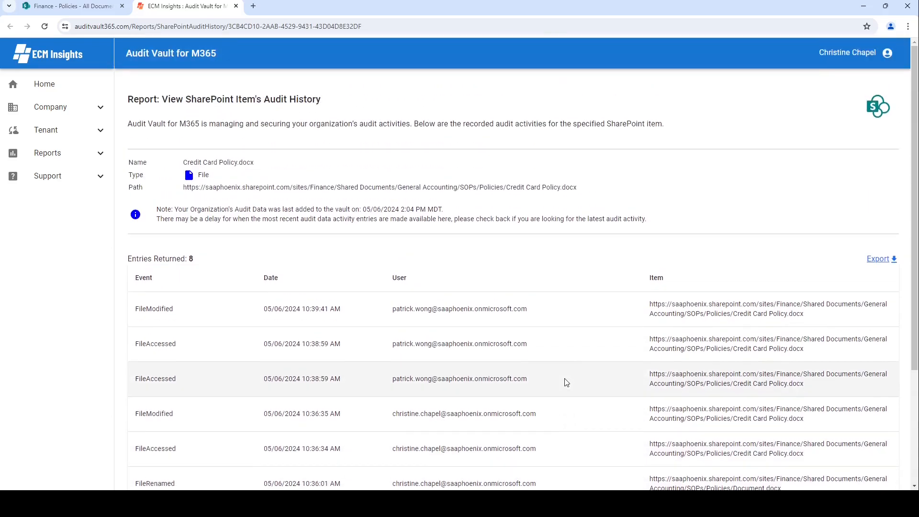